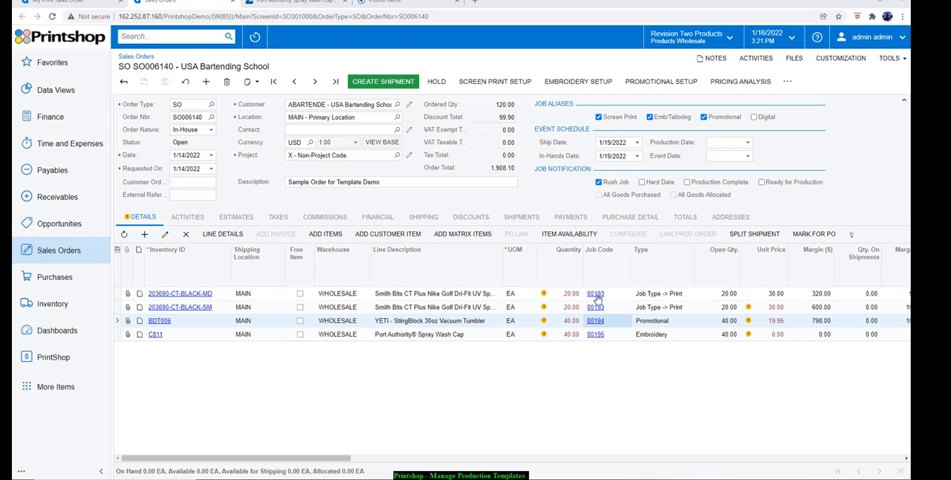
# Open the promotional job of the YETI tumbler order line, browse its art images and view the black tumbler image enlarged
pyautogui.click(614, 296)
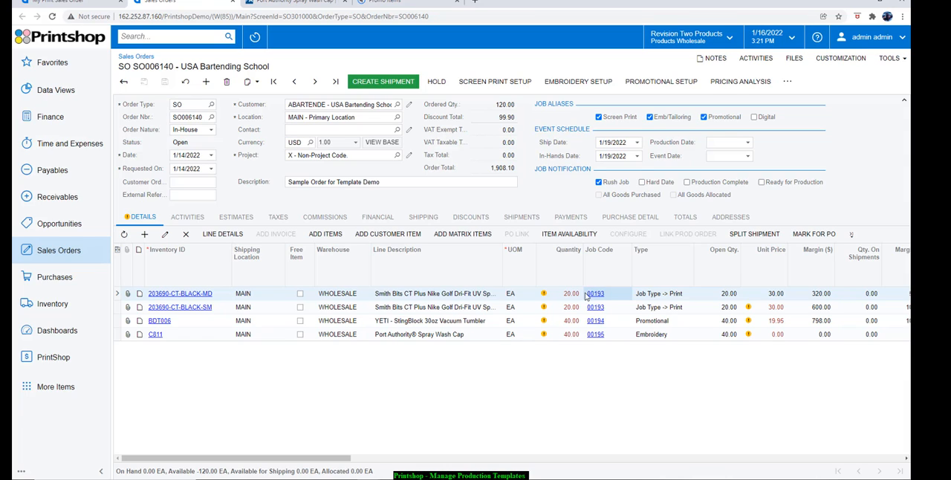
pyautogui.moveTo(582, 338)
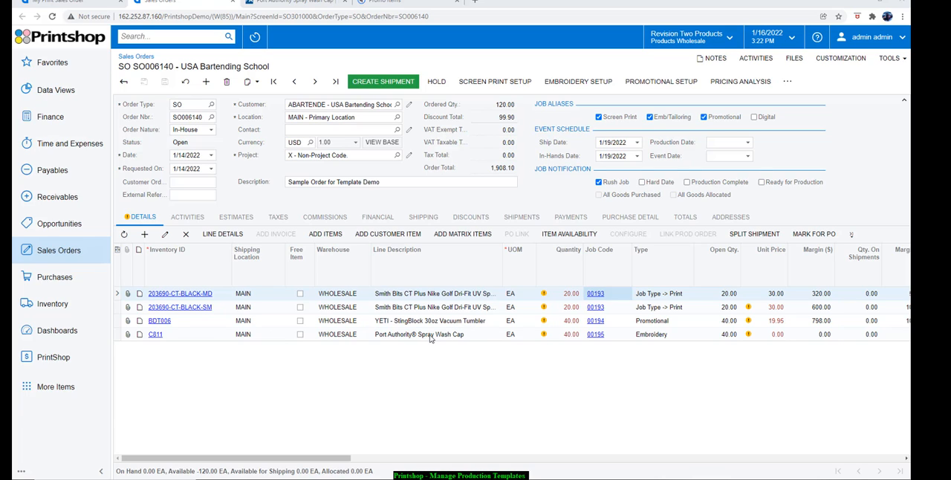
pyautogui.click(594, 321)
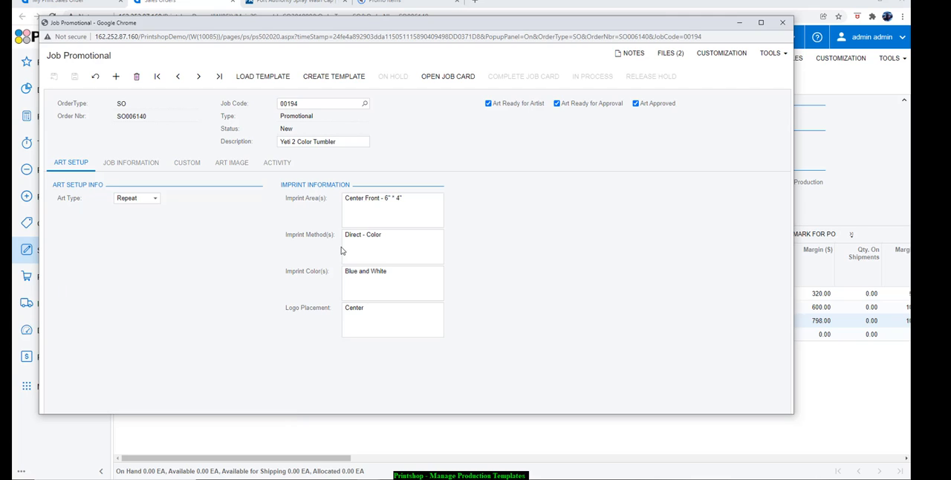
pyautogui.click(239, 164)
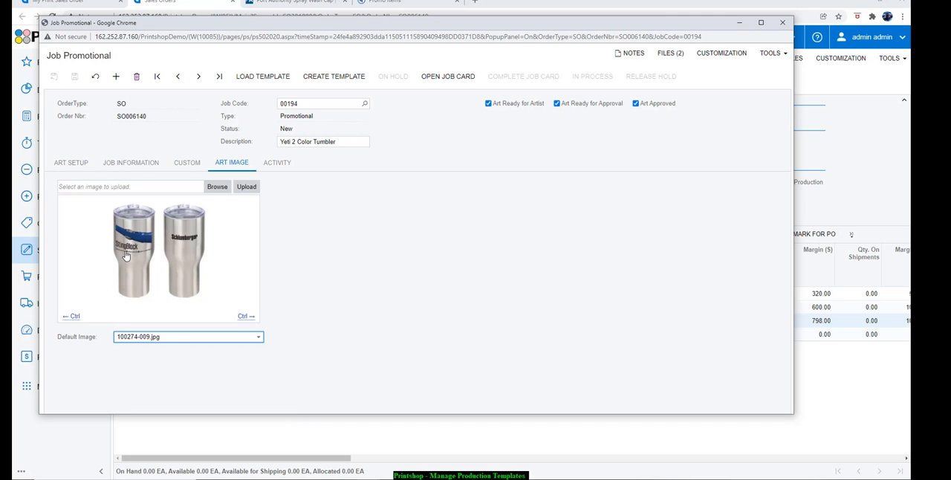
pyautogui.click(72, 316)
pyautogui.click(159, 264)
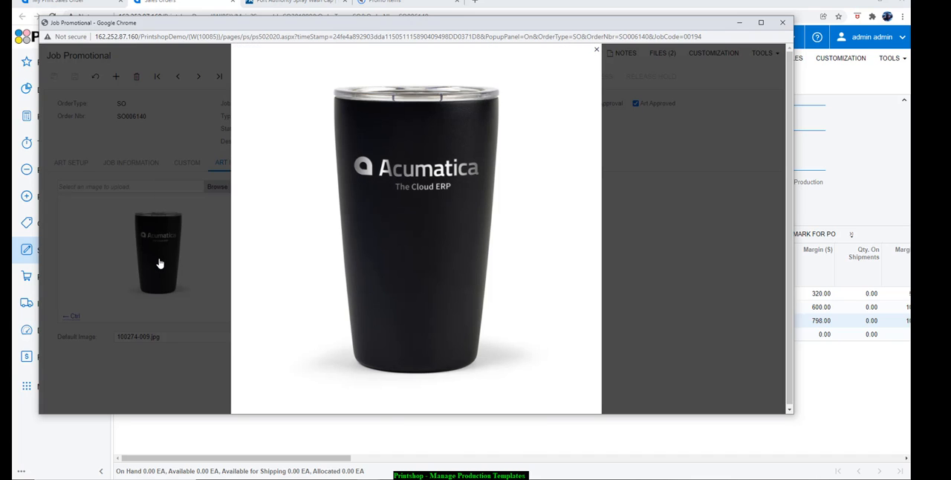
pyautogui.click(669, 218)
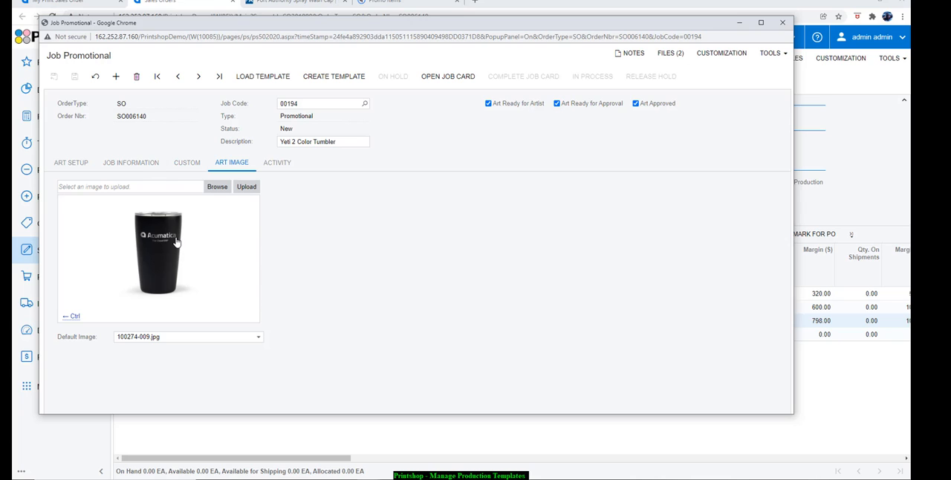
# Review the tumbler job's promo checklist, custom details and art image
pyautogui.click(135, 164)
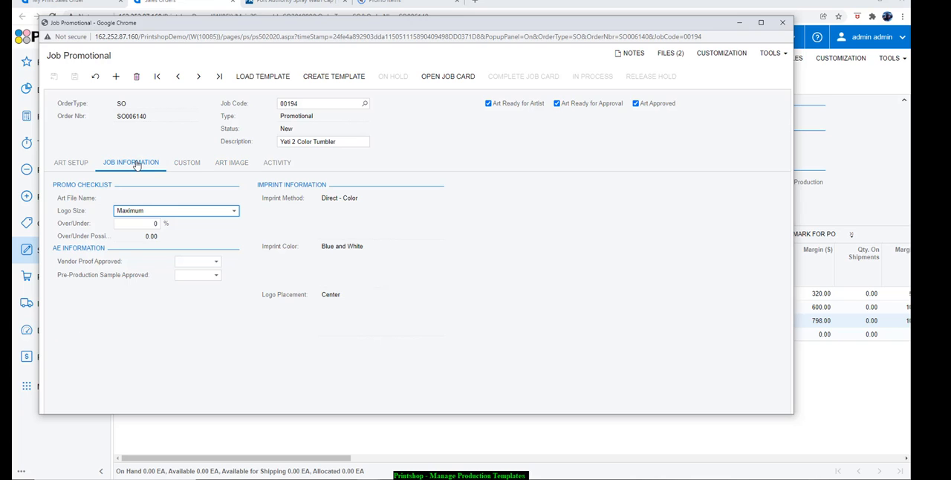
pyautogui.click(185, 162)
pyautogui.click(231, 162)
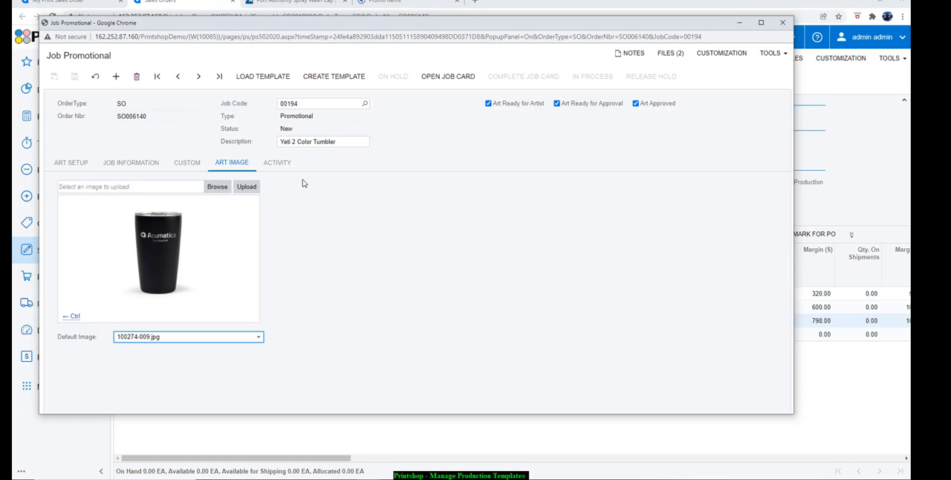
# Save the tumbler job over the existing template BDT006-Yeti-Tumbler, confirm the overwrite, and save and close the job
pyautogui.click(334, 77)
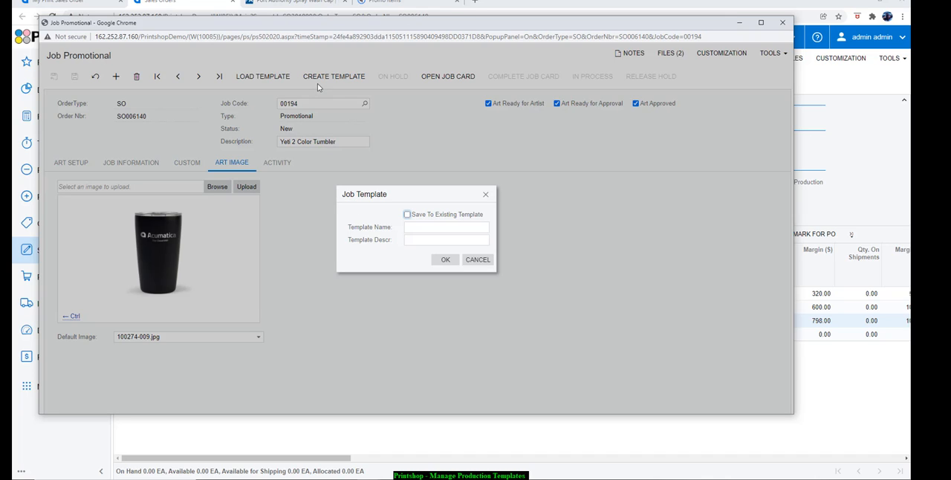
pyautogui.click(407, 214)
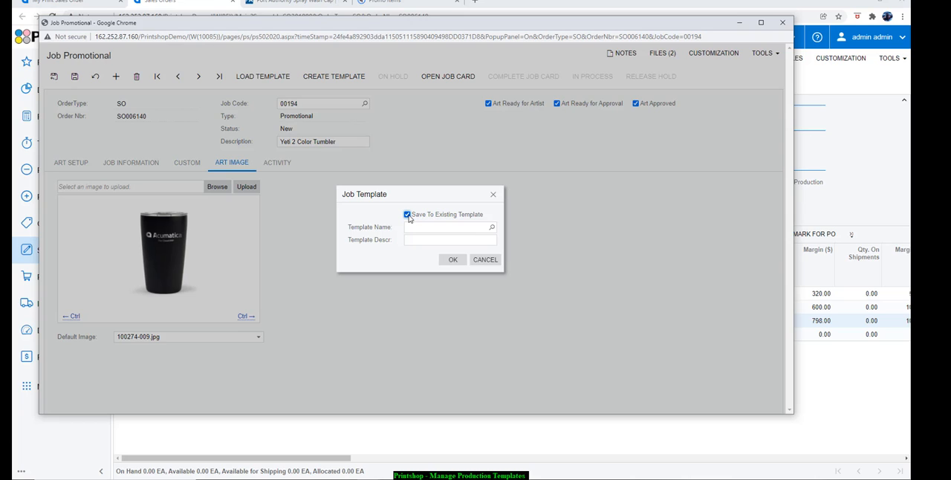
pyautogui.click(490, 231)
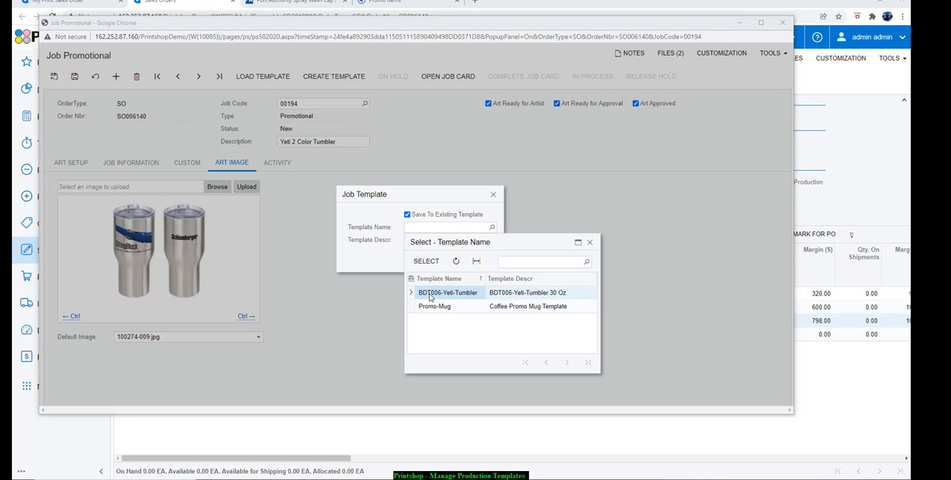
pyautogui.doubleClick(469, 294)
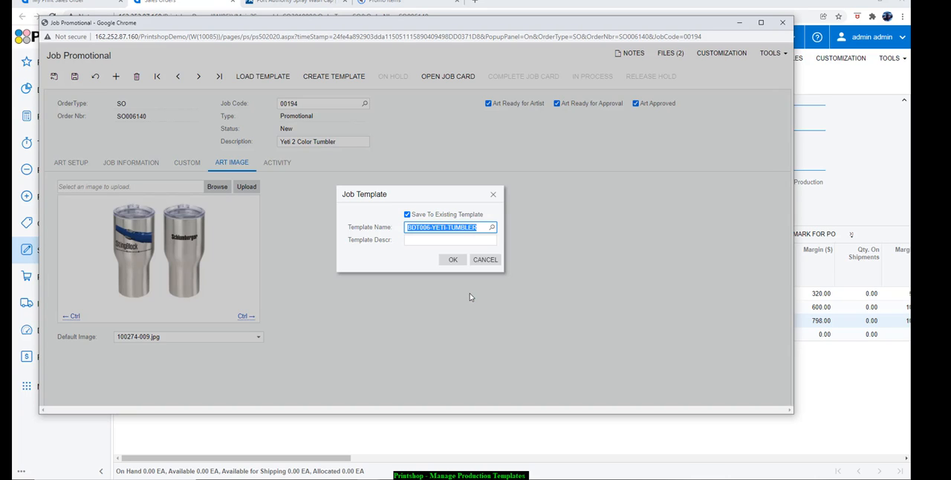
pyautogui.click(451, 260)
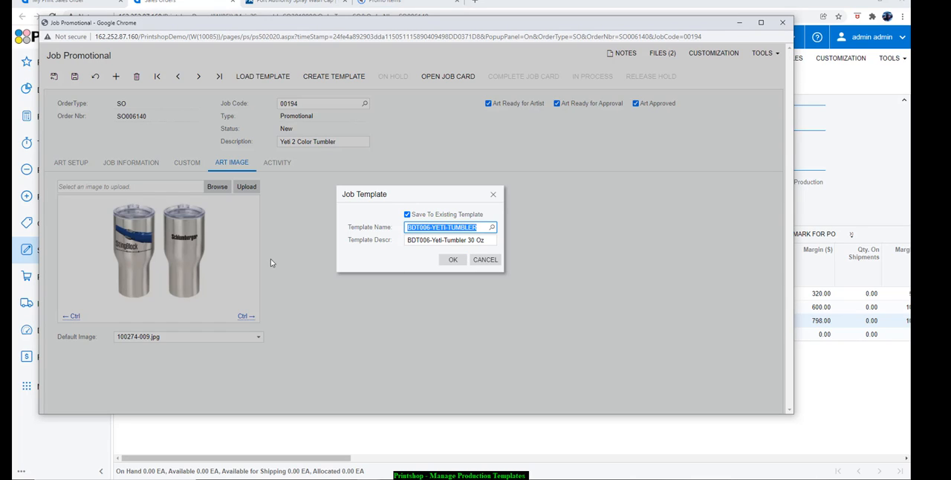
pyautogui.click(452, 260)
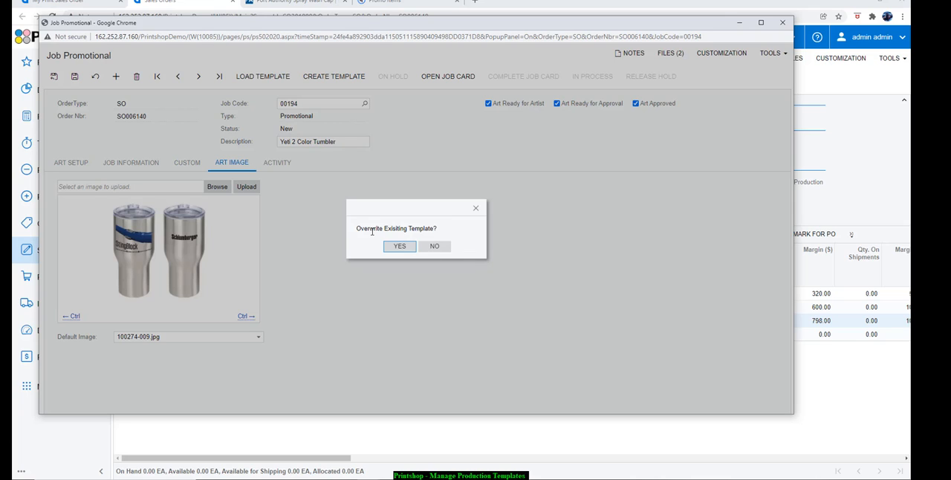
pyautogui.click(407, 245)
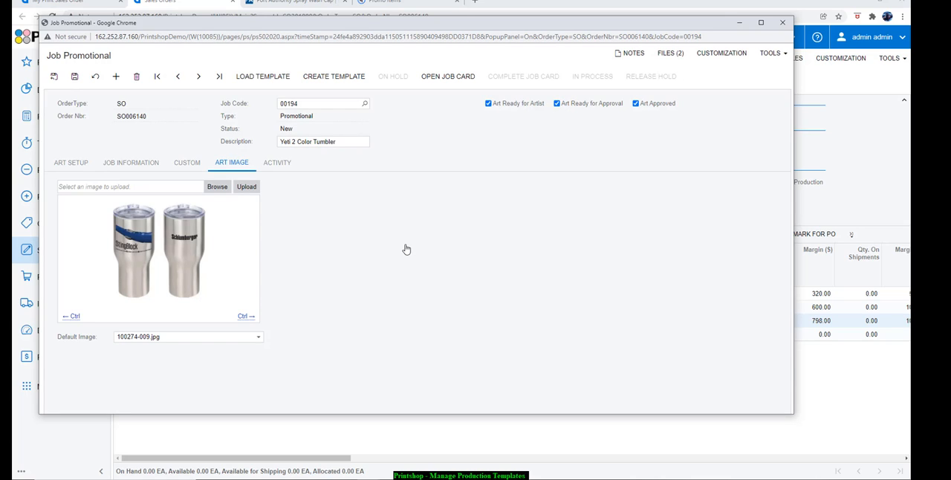
pyautogui.click(54, 77)
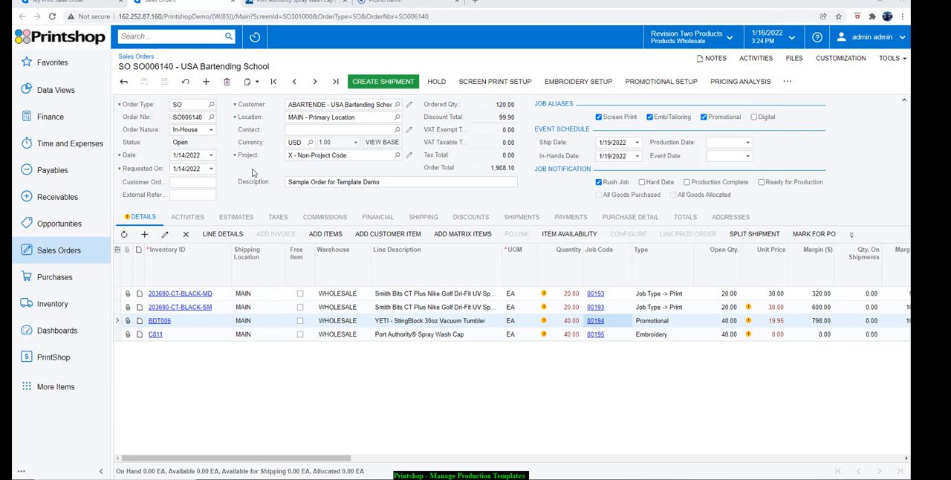
# From the YETI line's promotional job, add a new job and load the BDT006-Yeti-Tumbler template into it, overwriting the job data
pyautogui.click(595, 321)
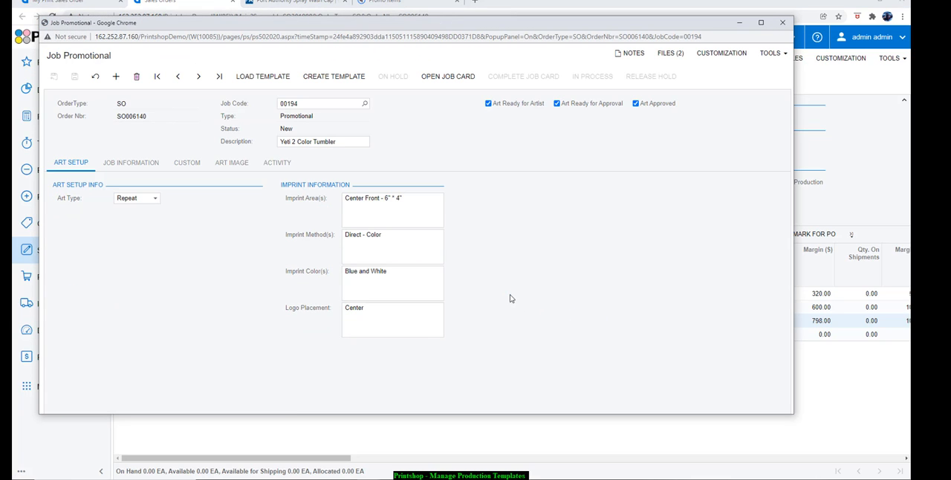
pyautogui.click(240, 165)
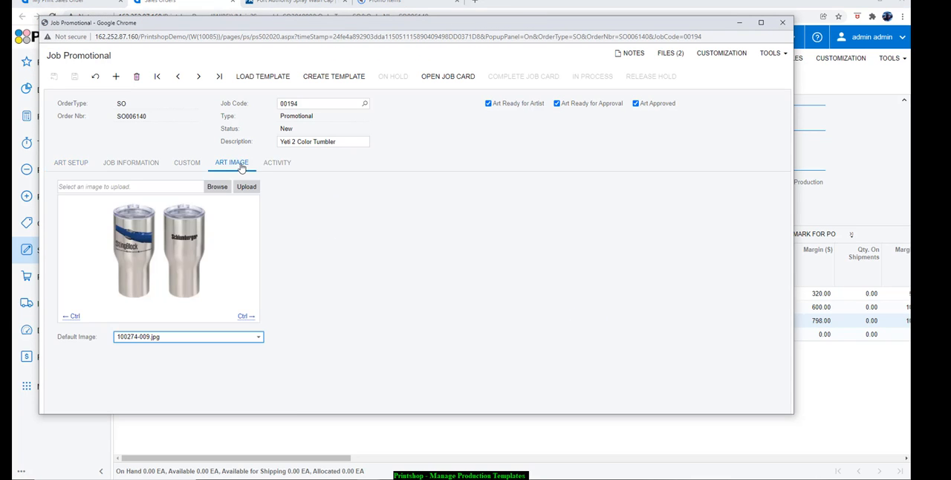
pyautogui.click(117, 77)
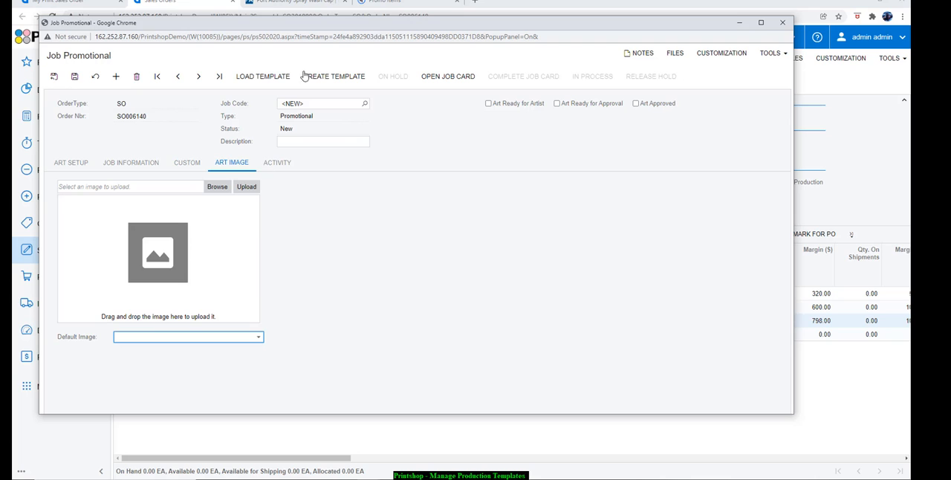
pyautogui.click(264, 77)
pyautogui.click(488, 220)
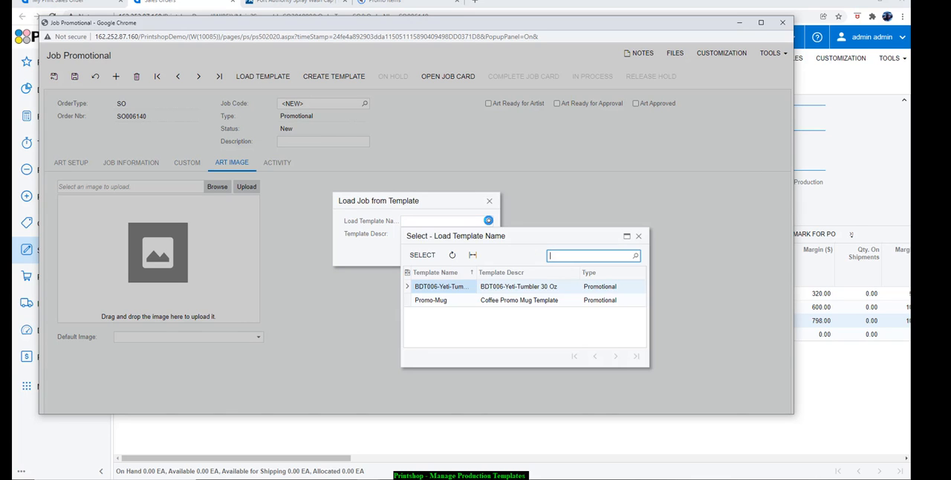
pyautogui.doubleClick(453, 289)
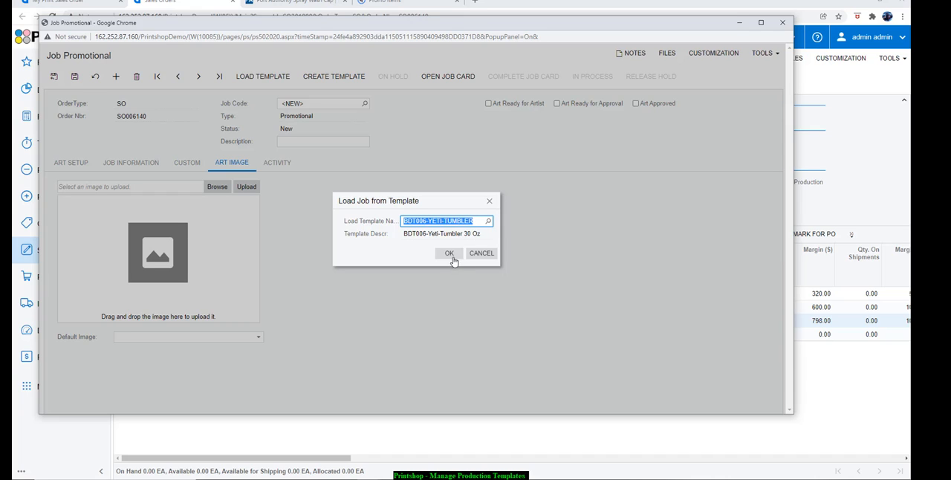
pyautogui.click(449, 254)
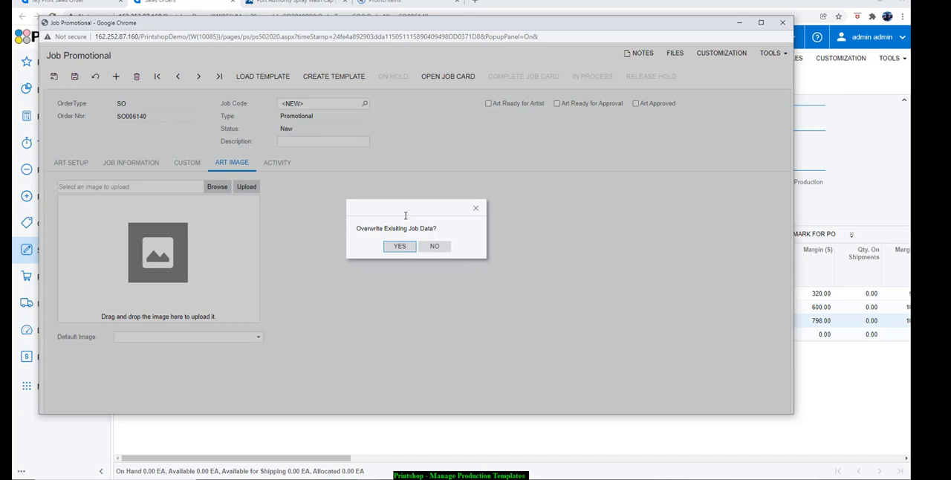
pyautogui.click(394, 248)
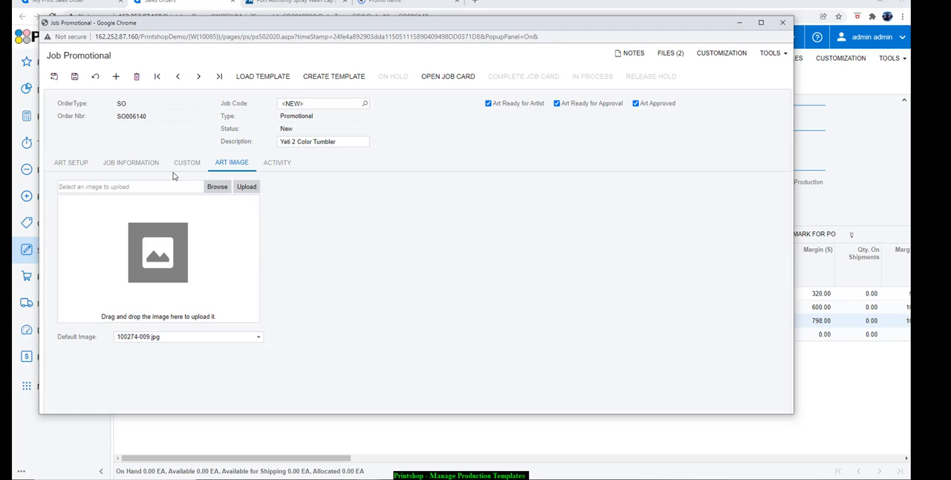
# Check the custom details, job information, art setup and art image loaded into the new job
pyautogui.click(185, 162)
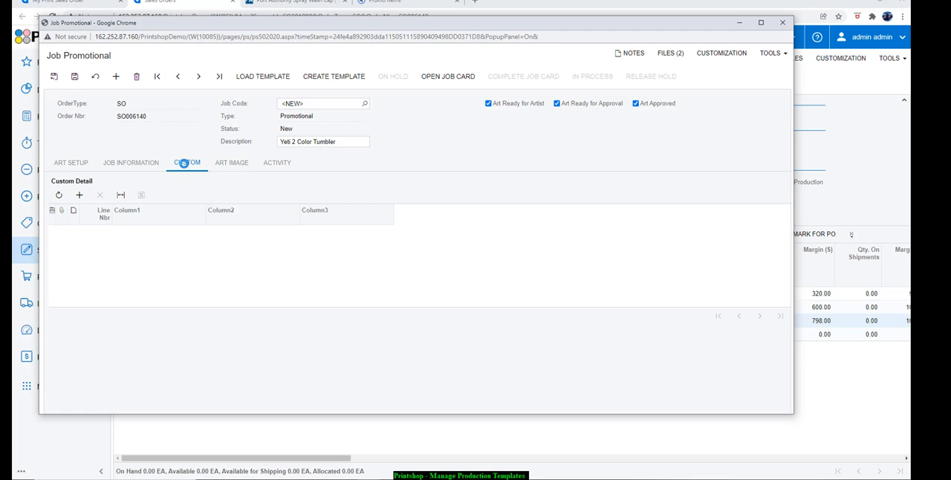
pyautogui.click(138, 164)
pyautogui.click(87, 163)
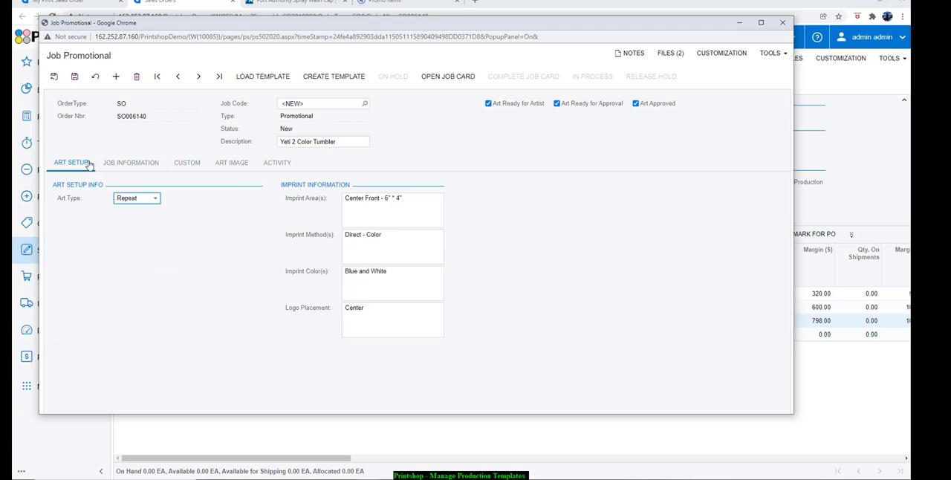
pyautogui.click(233, 167)
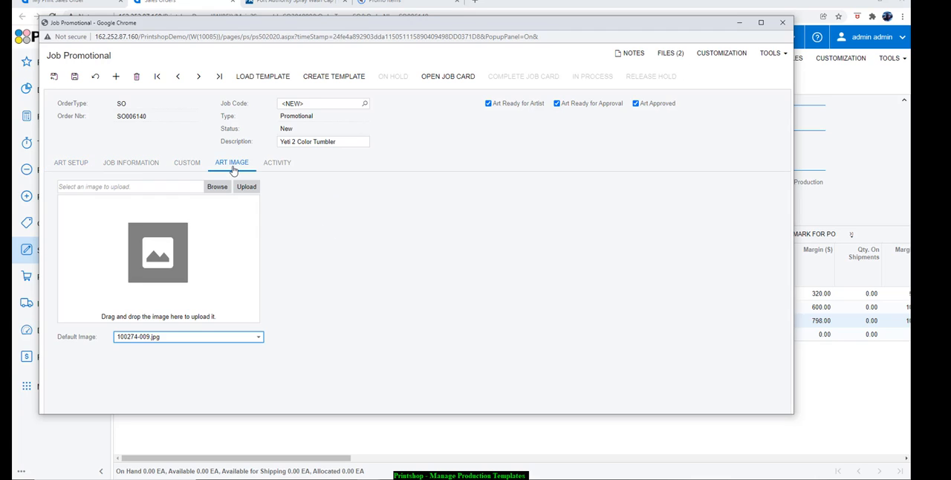
# Save the new promotional job and examine the list of its attached files
pyautogui.click(678, 56)
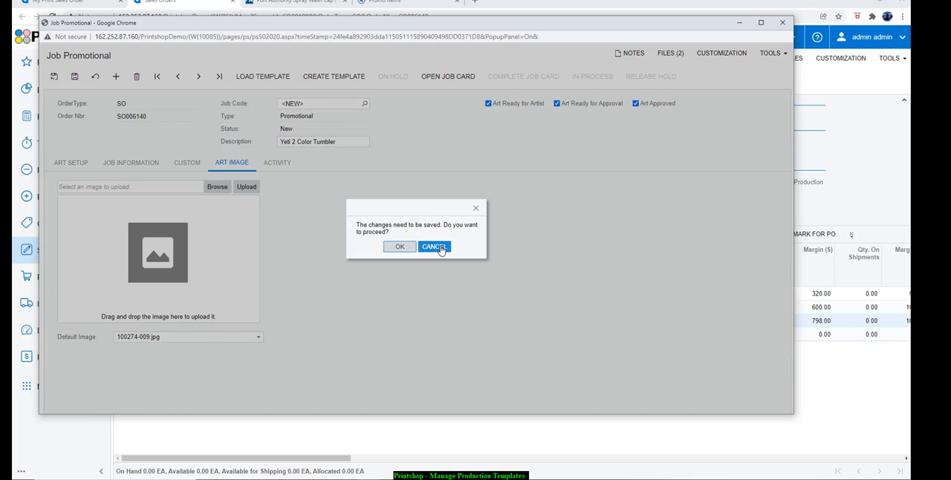
pyautogui.click(399, 248)
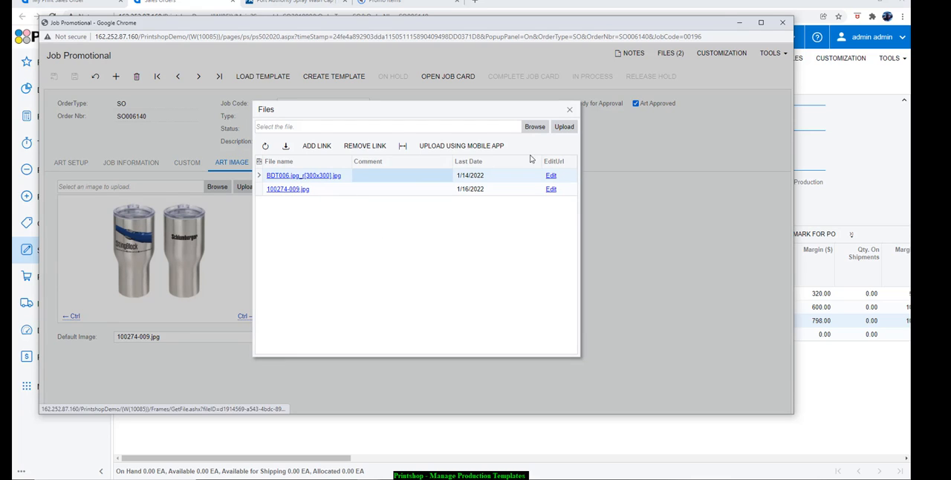
pyautogui.click(570, 111)
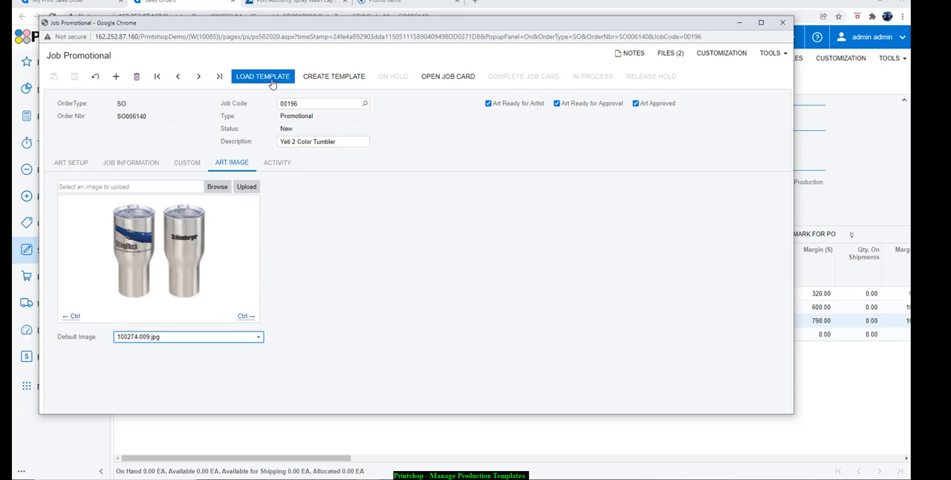
pyautogui.click(327, 77)
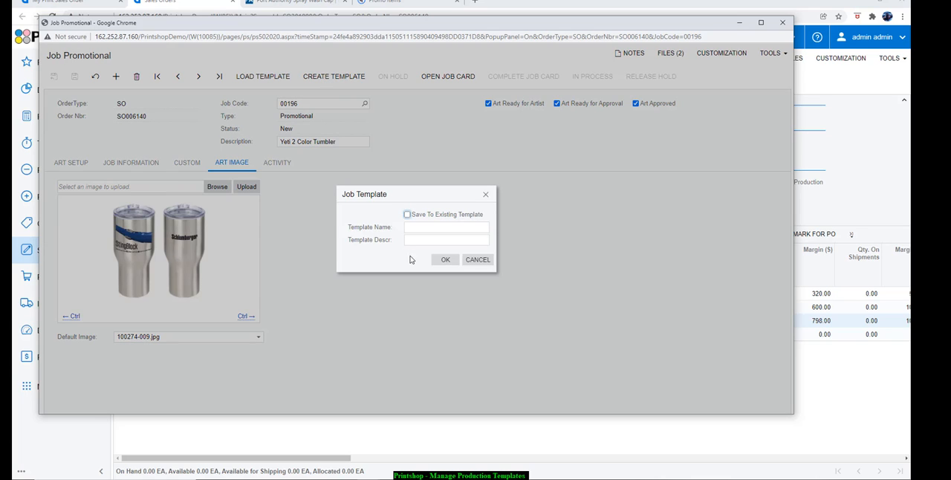
pyautogui.click(416, 214)
pyautogui.click(492, 228)
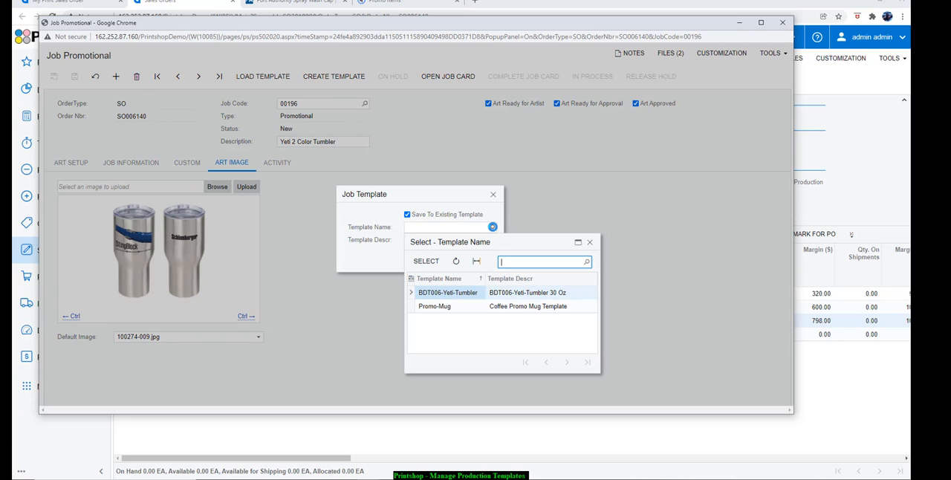
pyautogui.click(476, 197)
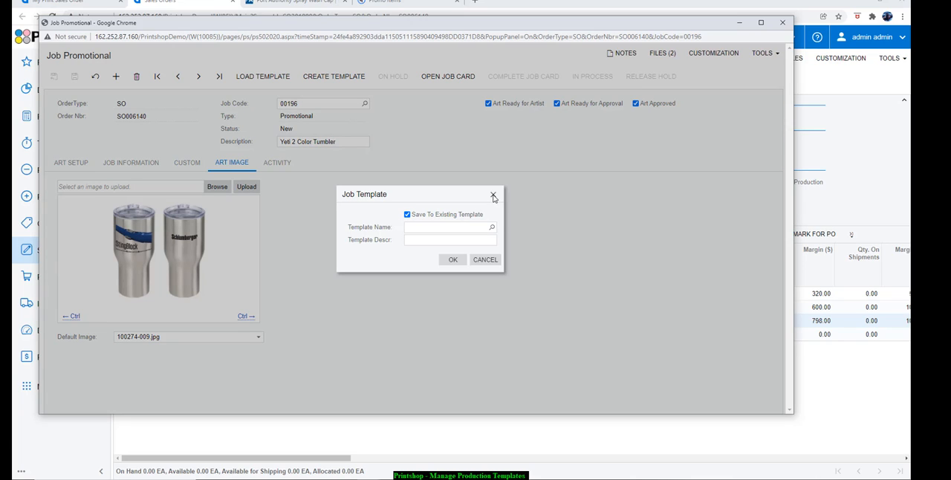
pyautogui.click(494, 195)
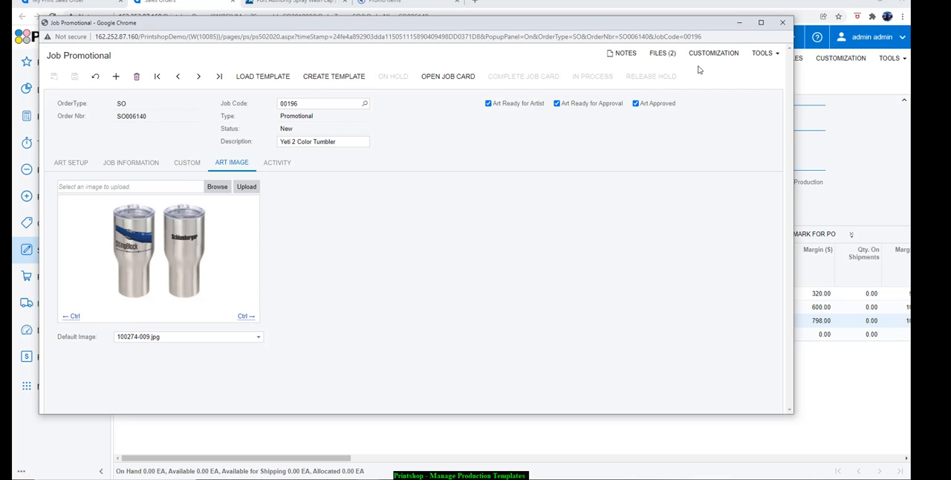
# Close the job window and open the Printshop Template Sales Order from the My Print Sales Order list
pyautogui.click(785, 25)
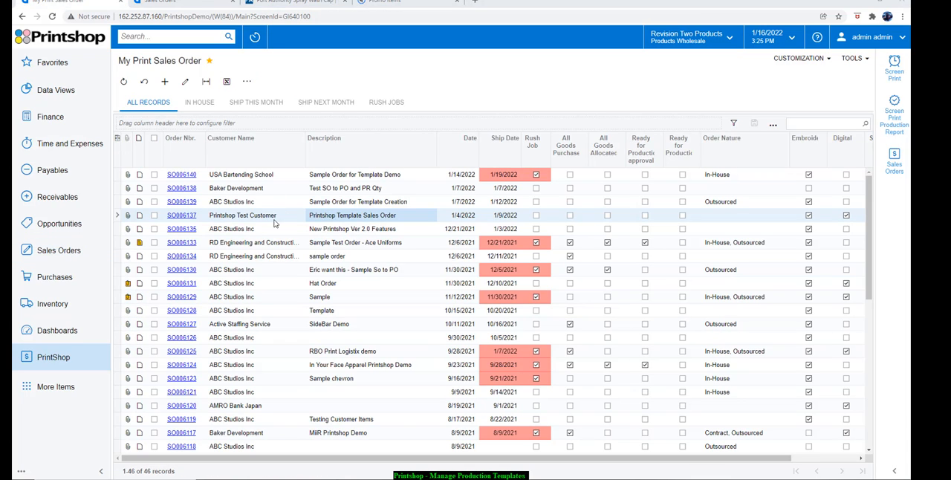
pyautogui.click(274, 219)
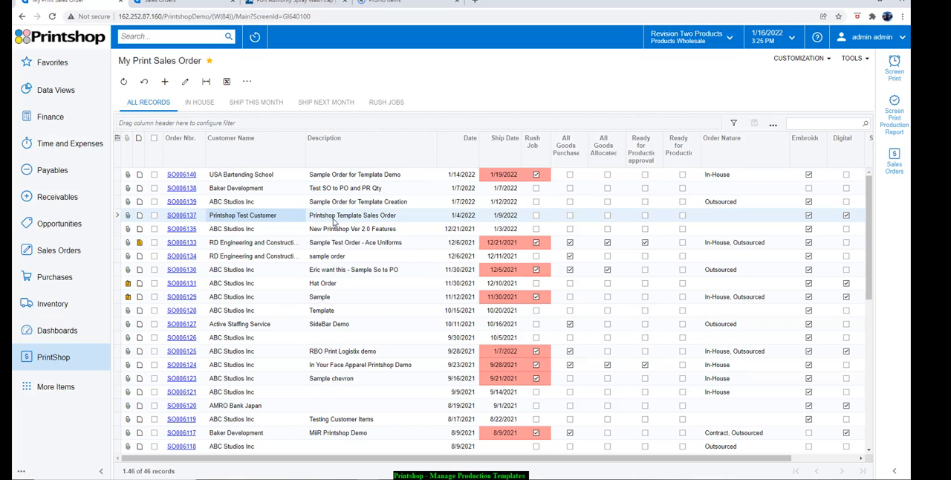
pyautogui.click(179, 216)
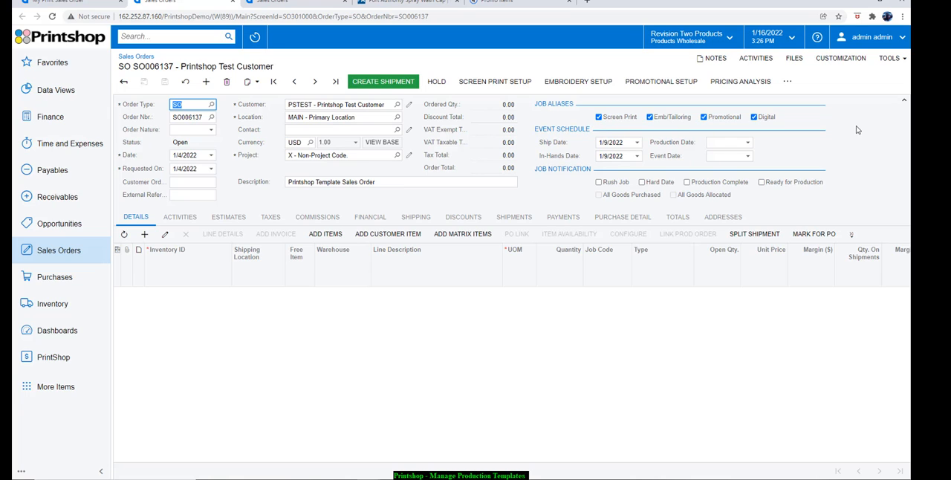
# Start a new screen print job from the template sales order and load the 203690-LC - SP - 3 COLORS template into it
pyautogui.click(501, 88)
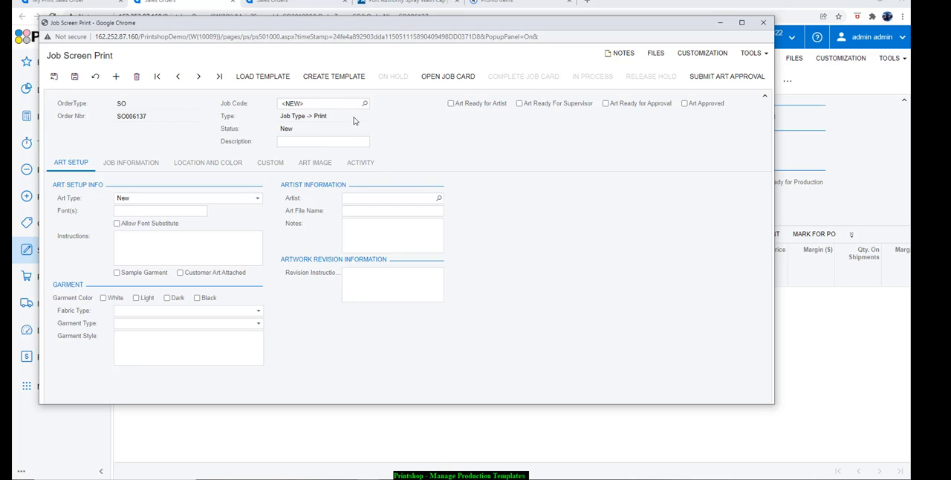
pyautogui.click(272, 82)
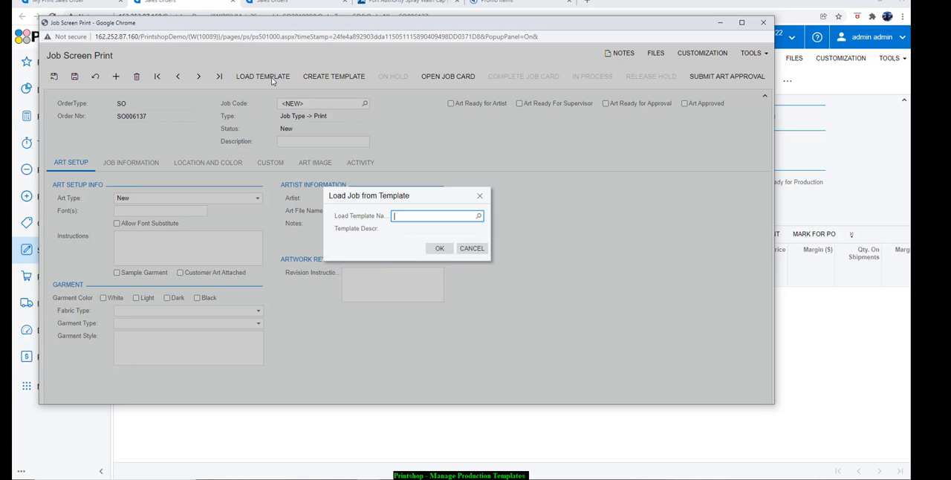
pyautogui.click(478, 216)
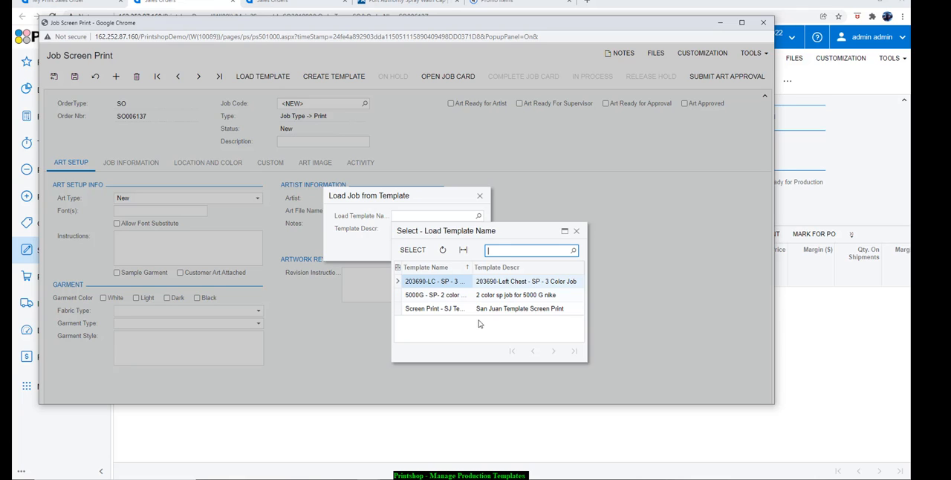
pyautogui.click(442, 285)
pyautogui.doubleClick(439, 285)
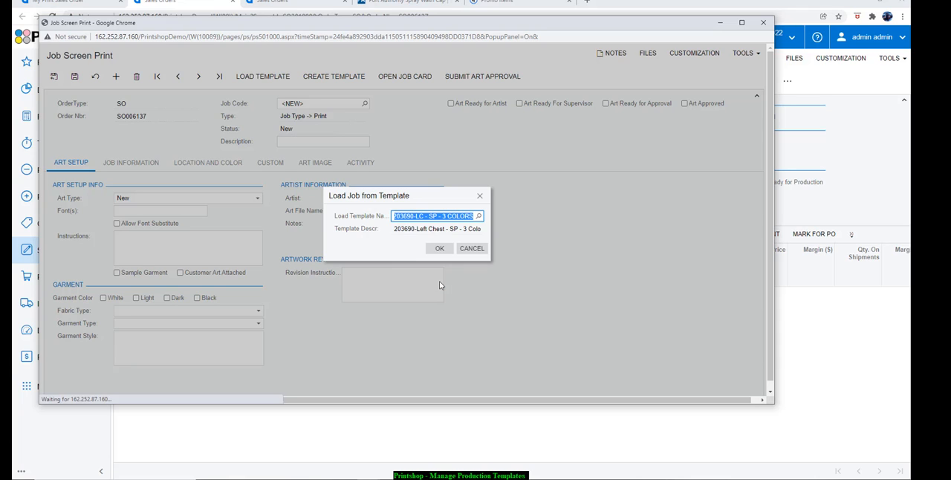
pyautogui.click(437, 247)
pyautogui.click(388, 242)
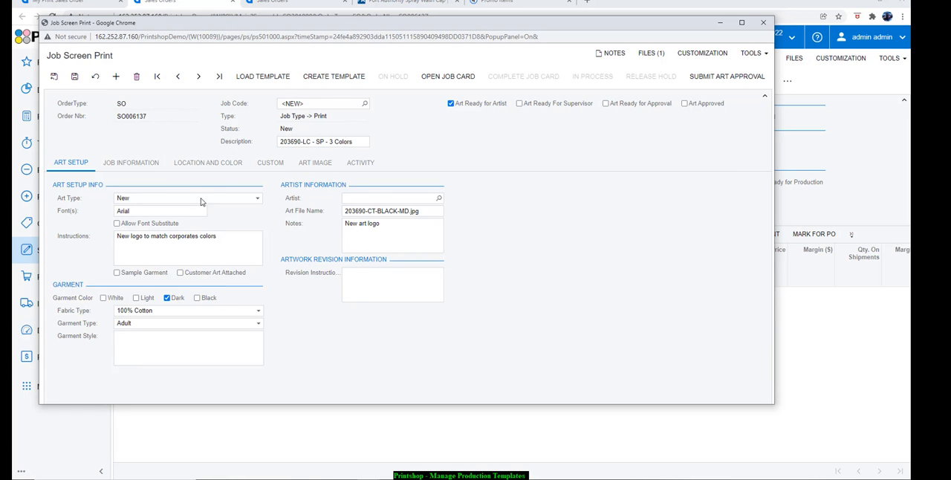
# Check the job information, location and color, art image and art setup loaded into the new screen print job
pyautogui.click(146, 170)
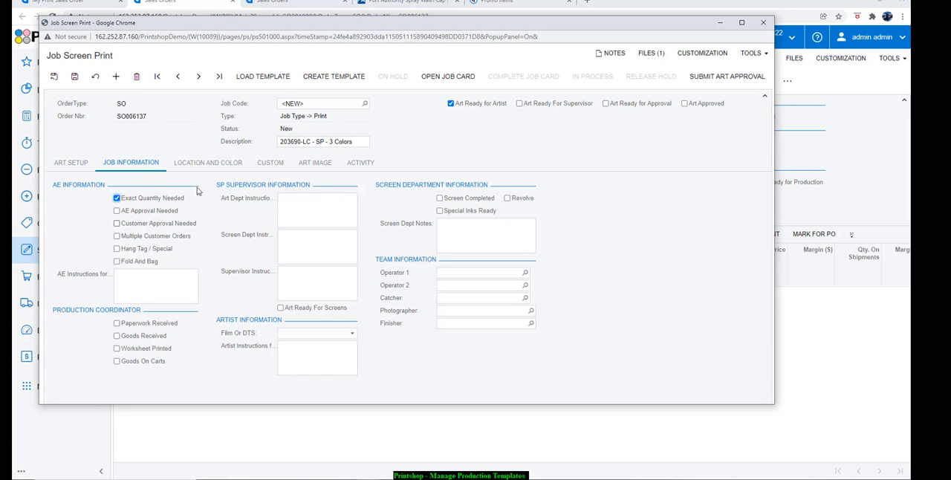
pyautogui.click(246, 164)
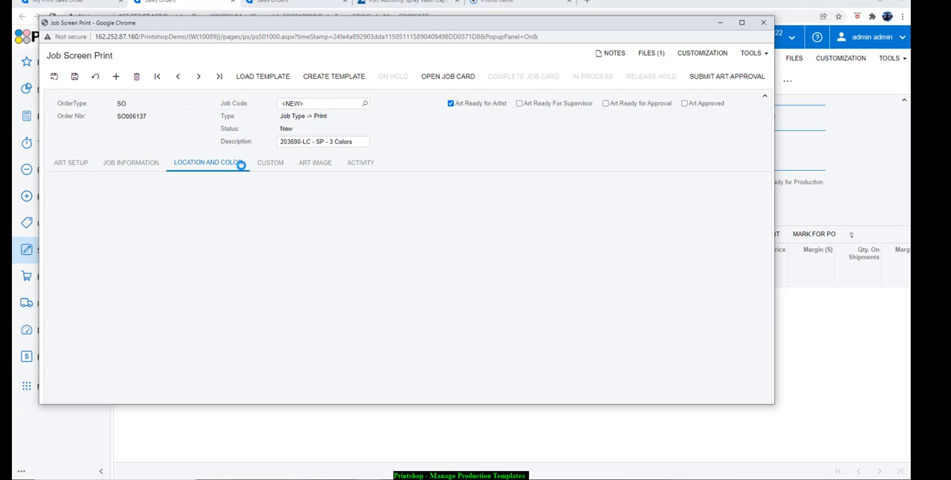
pyautogui.click(327, 166)
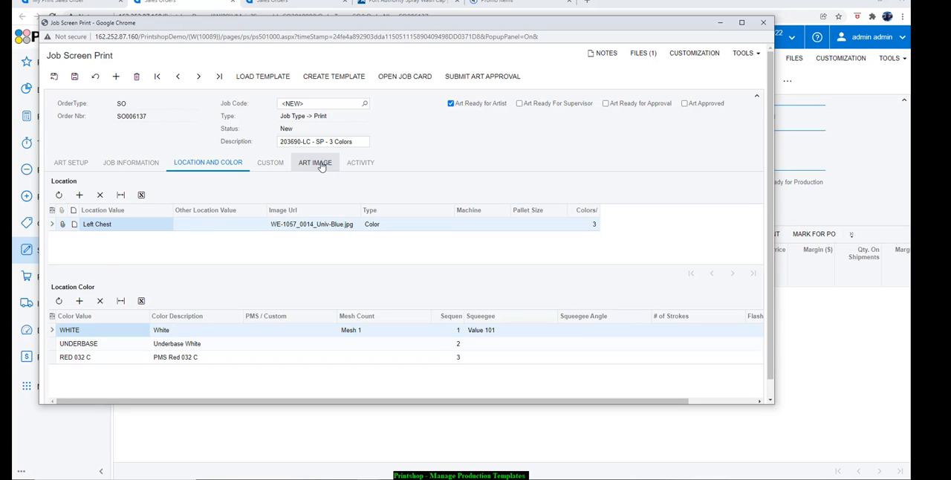
pyautogui.click(77, 167)
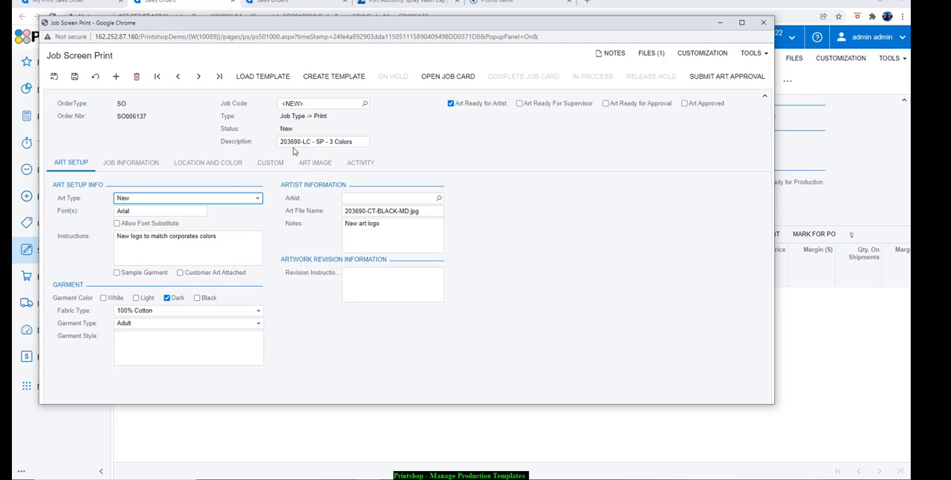
# Look up the existing templates this job could be saved to, cancel the template creation, and close the job window without saving
pyautogui.click(320, 79)
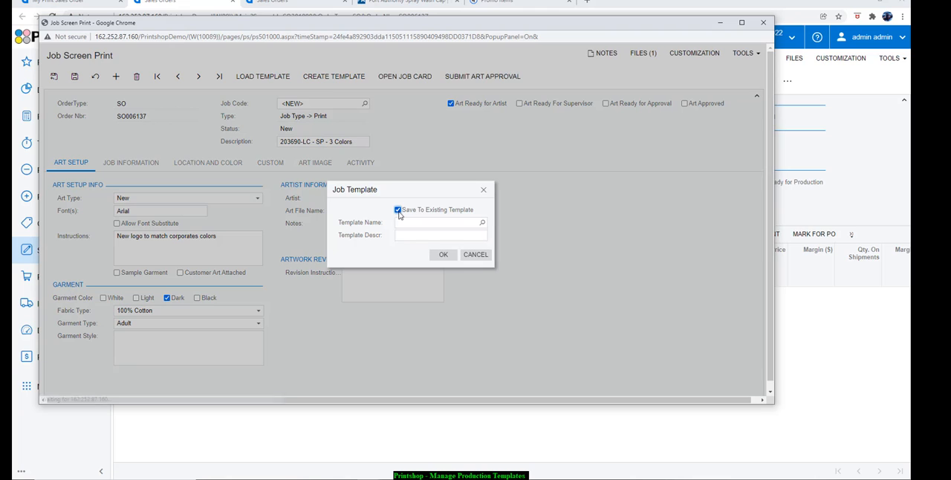
pyautogui.click(481, 222)
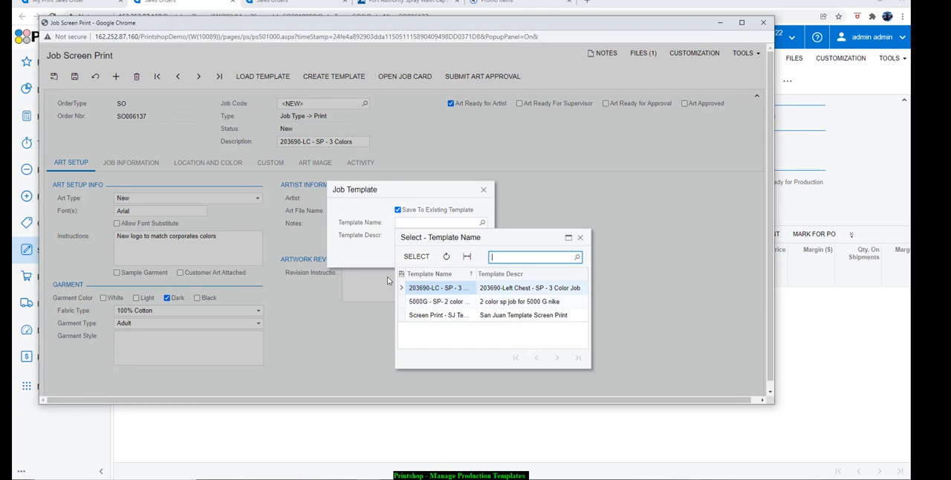
pyautogui.click(412, 190)
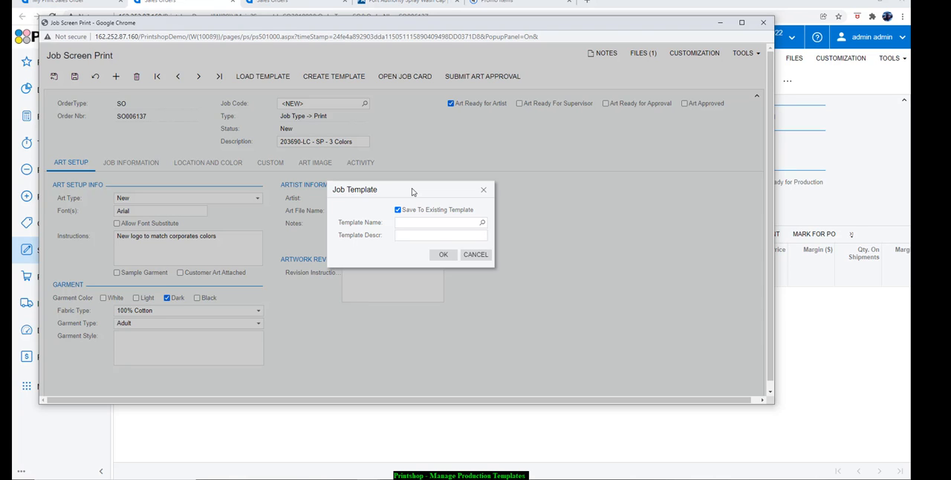
pyautogui.click(476, 256)
pyautogui.click(762, 23)
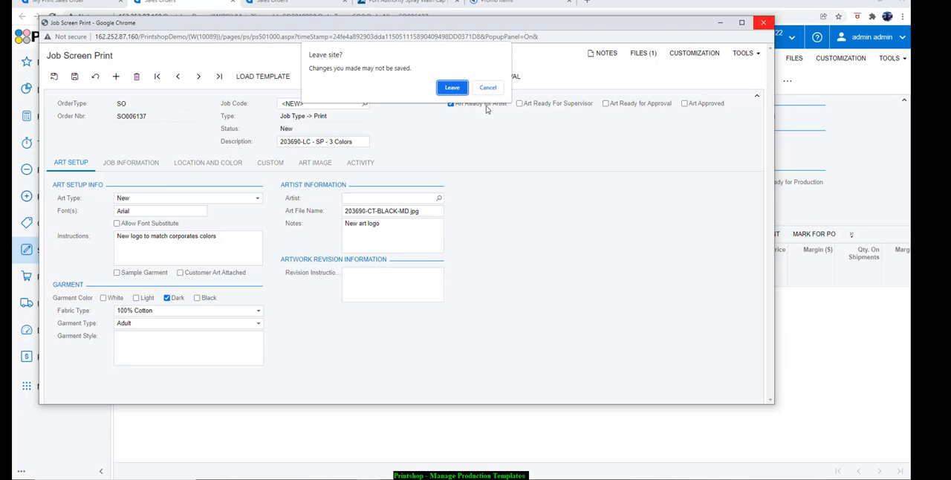
pyautogui.click(454, 86)
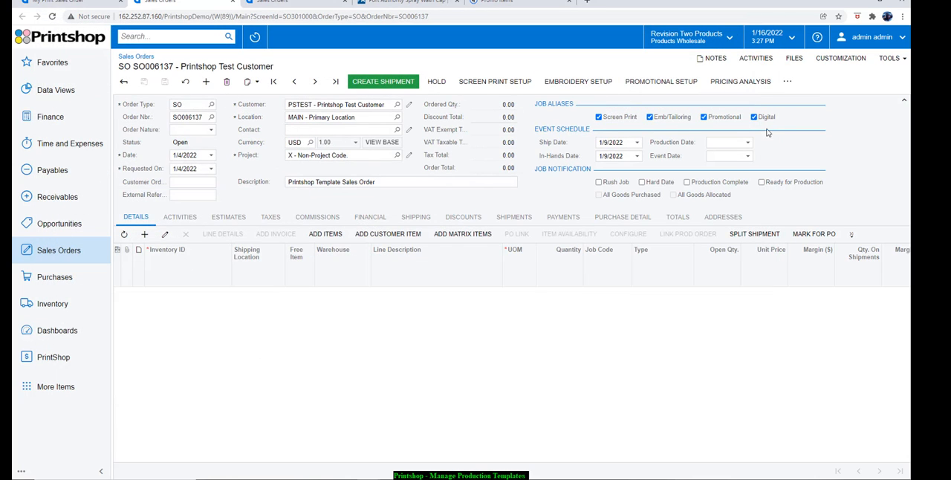